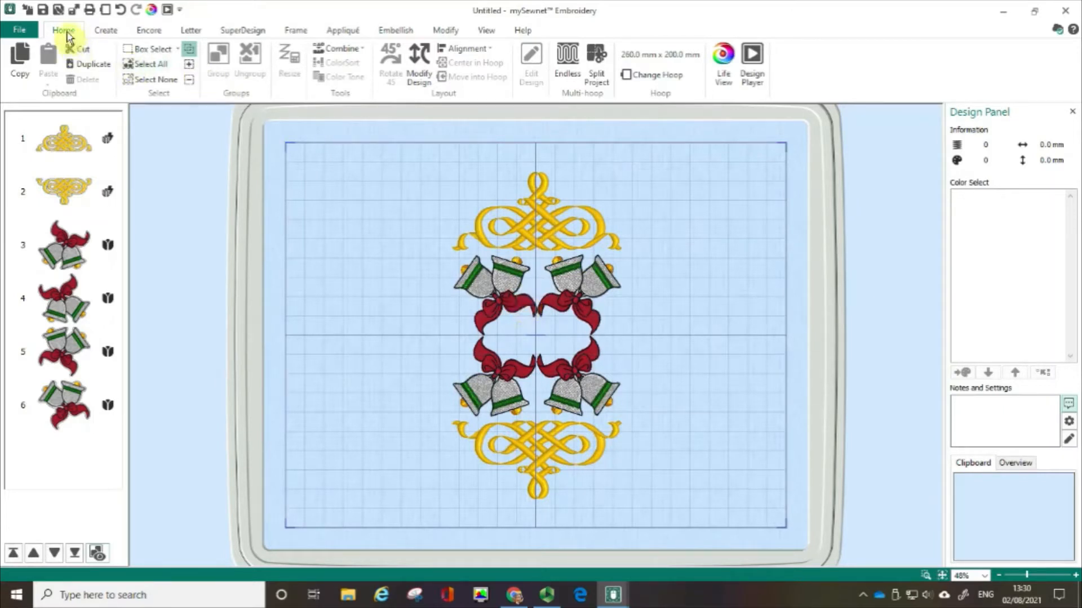
Select all six designs and locate the stitches of the first thread colour in the embroidery
left_click(156, 69)
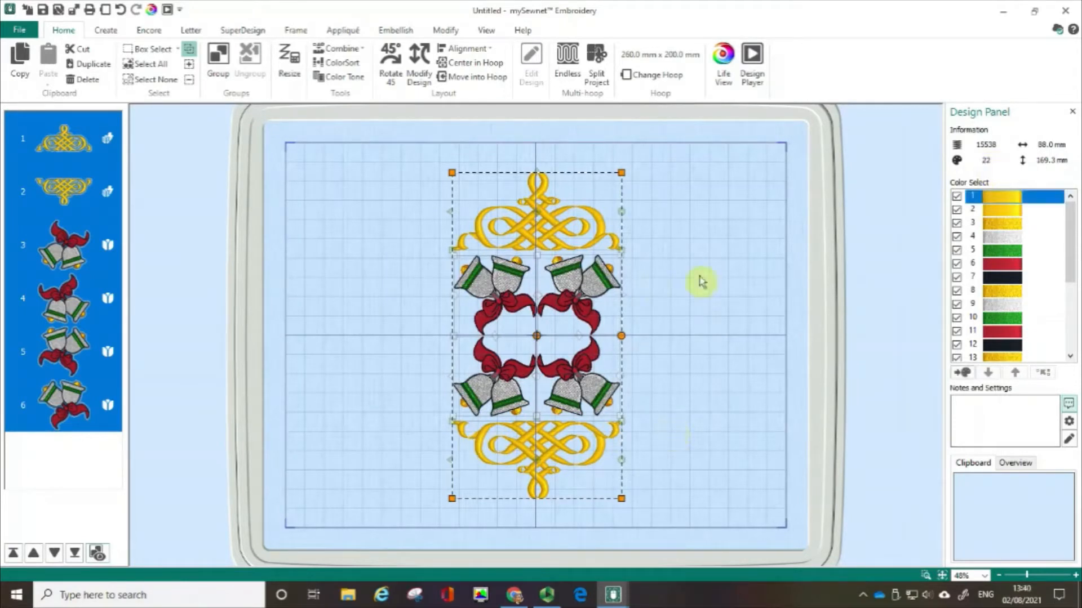
left_click(1002, 199)
mouse_move(1002, 196)
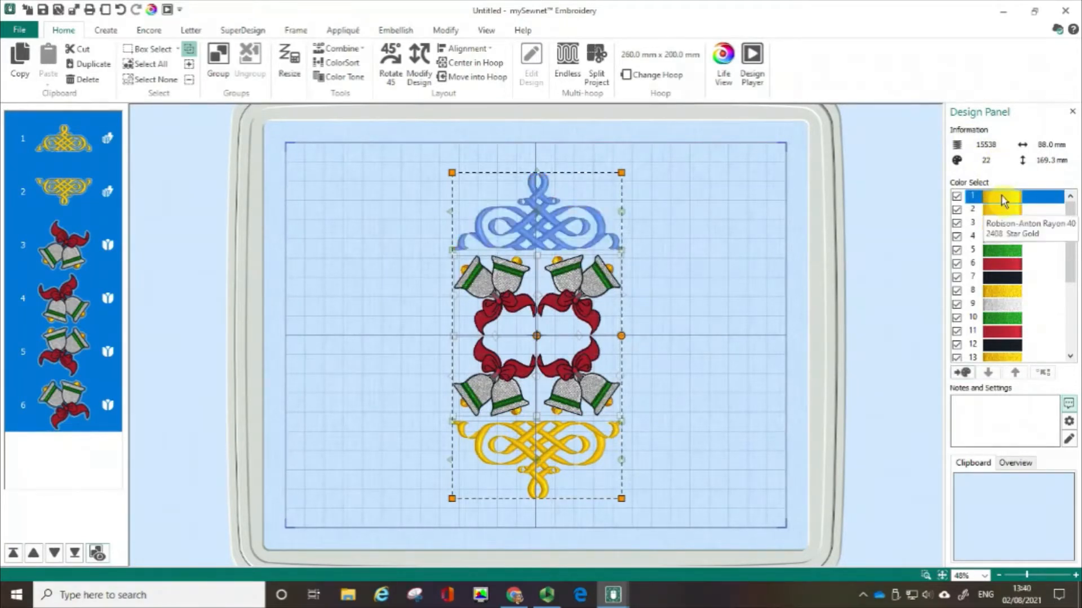
key("ctrl")
key("ctrl")
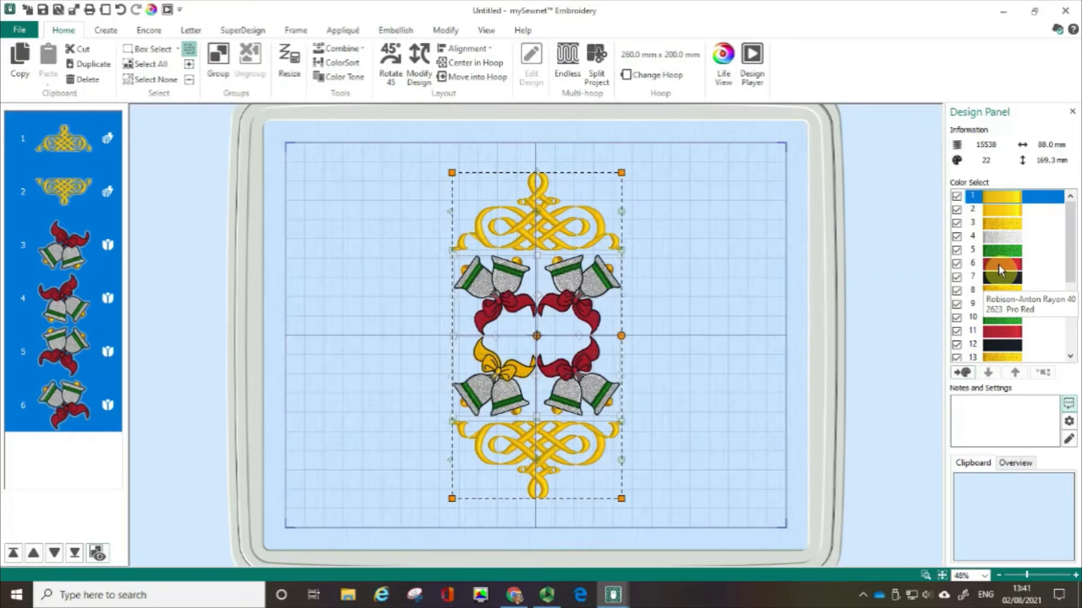
left_click(1007, 200)
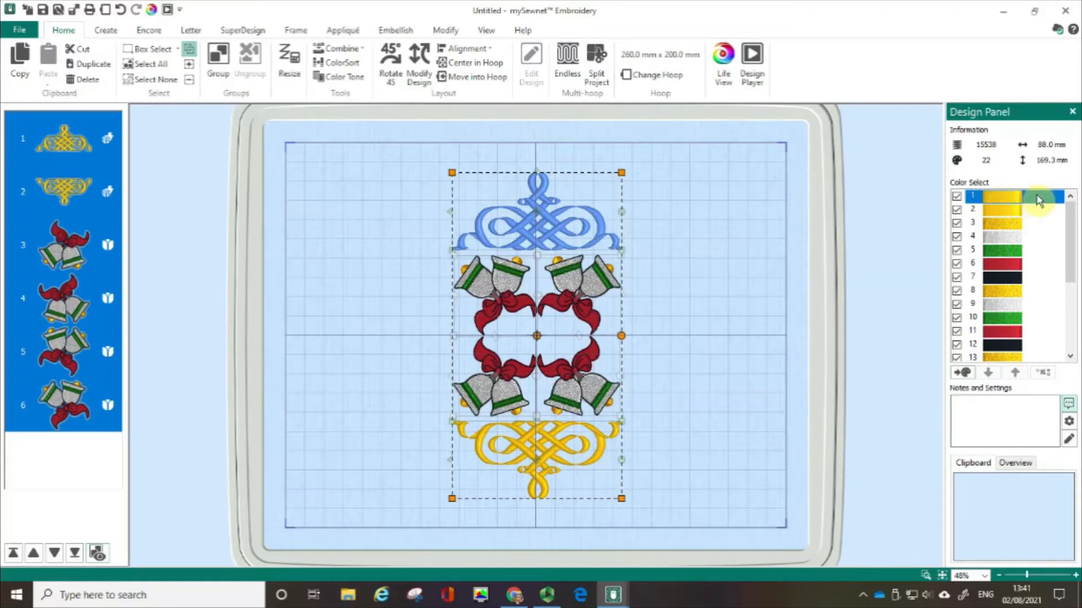
Open the colour selection for the first thread colour and browse the list of all thread ranges
left_click(965, 374)
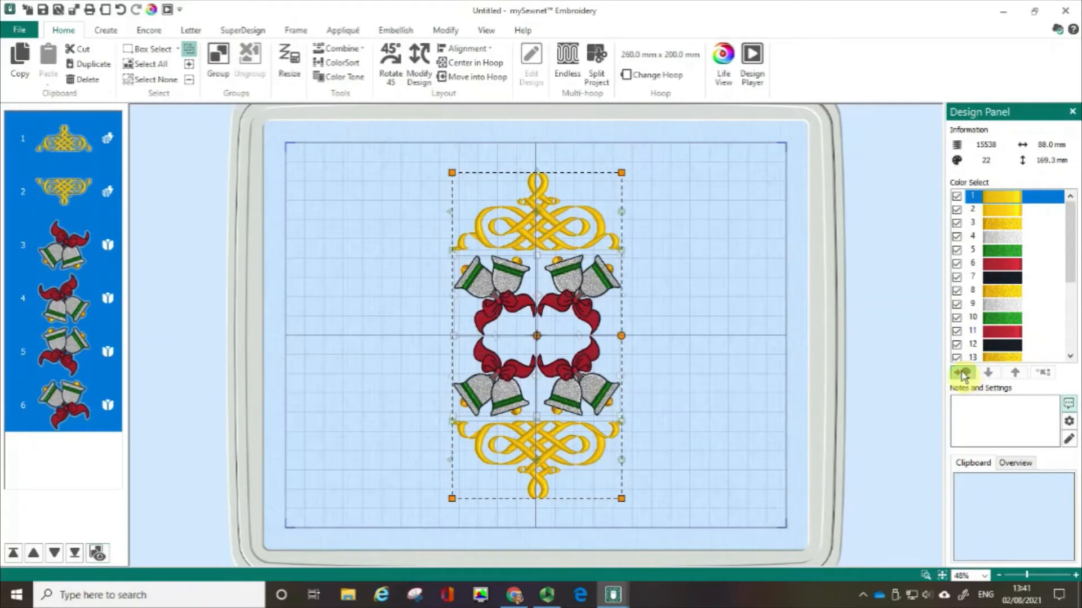
left_click(964, 374)
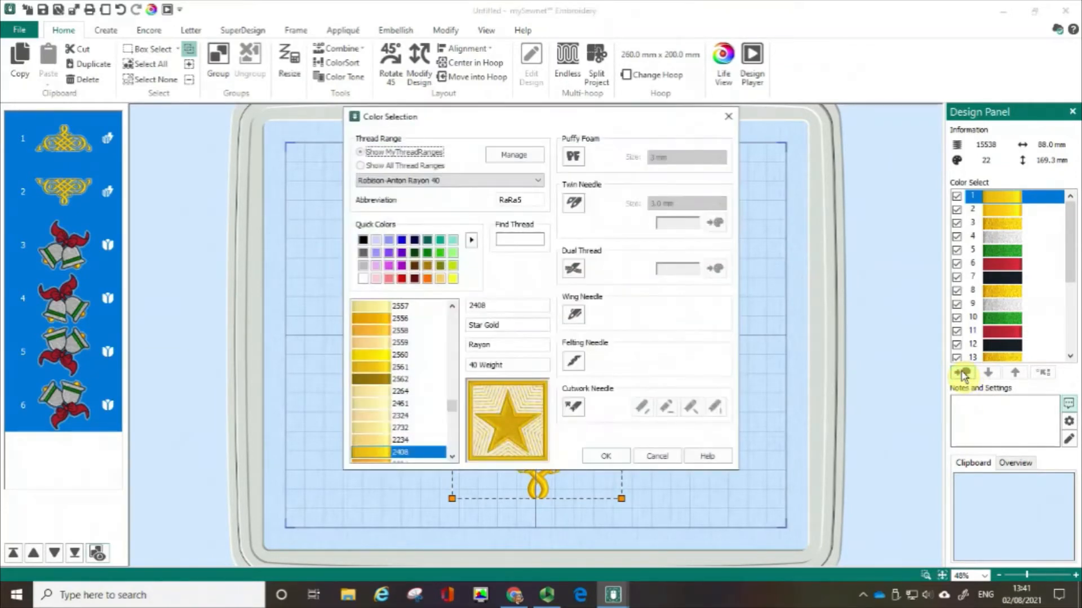
left_click(398, 121)
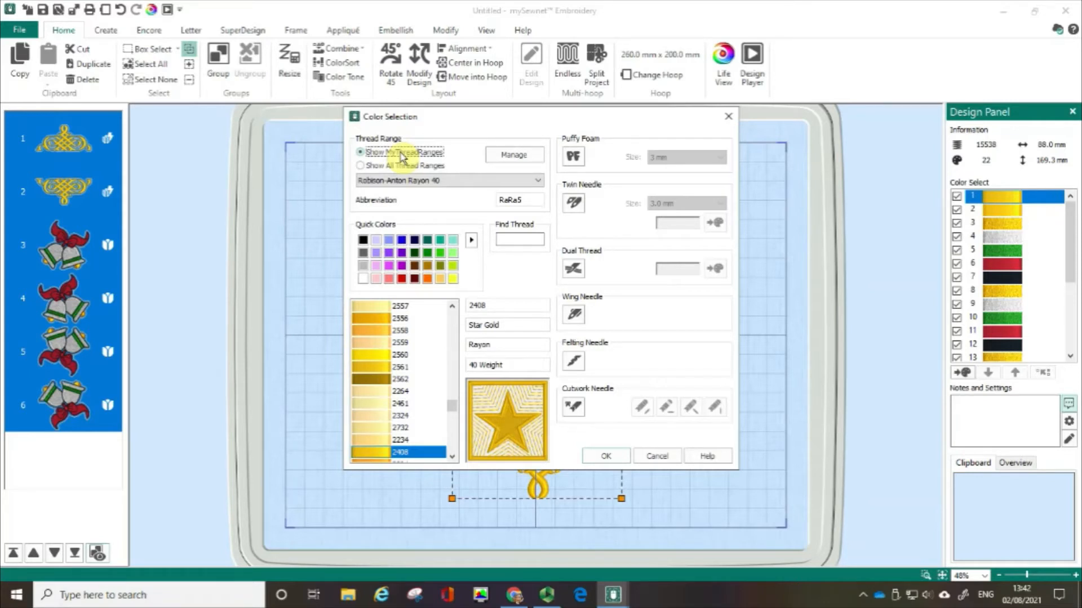
left_click(359, 166)
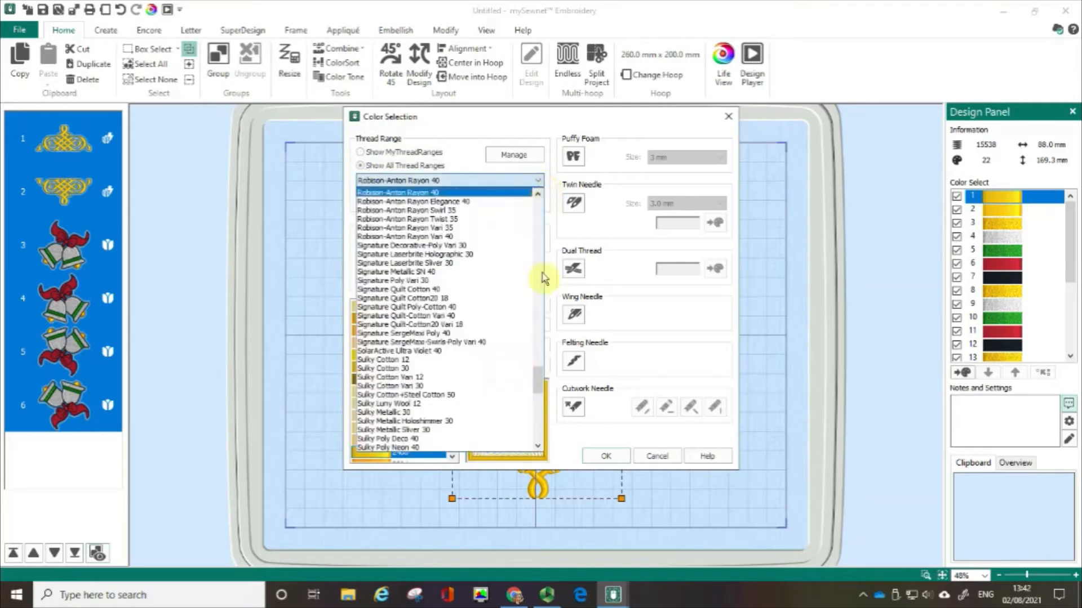
mouse_move(537, 385)
left_mouse_down()
mouse_move(534, 245)
mouse_move(525, 313)
left_mouse_up()
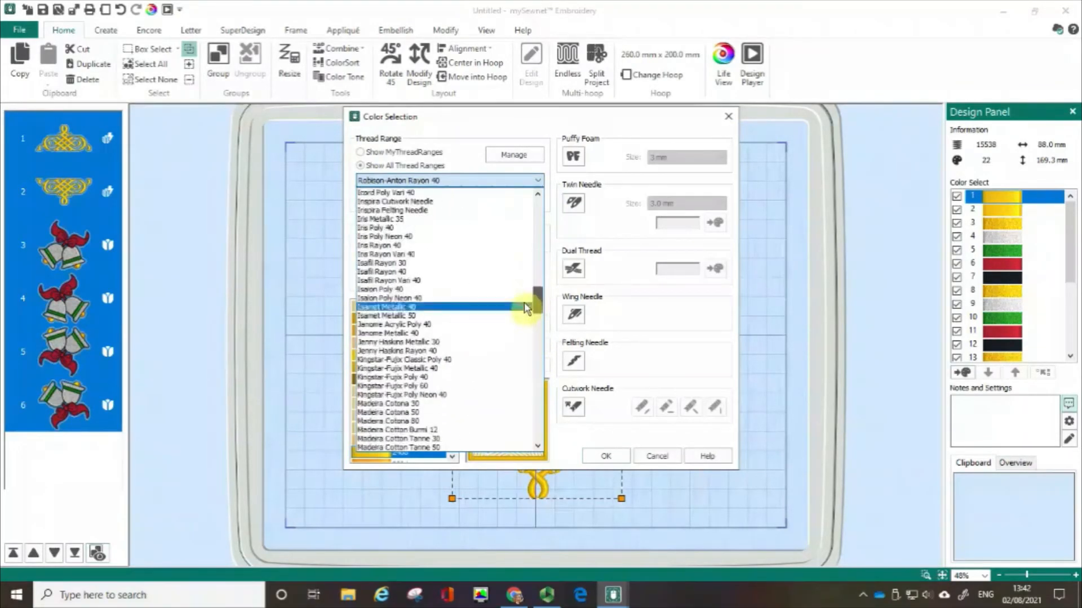
left_click(448, 181)
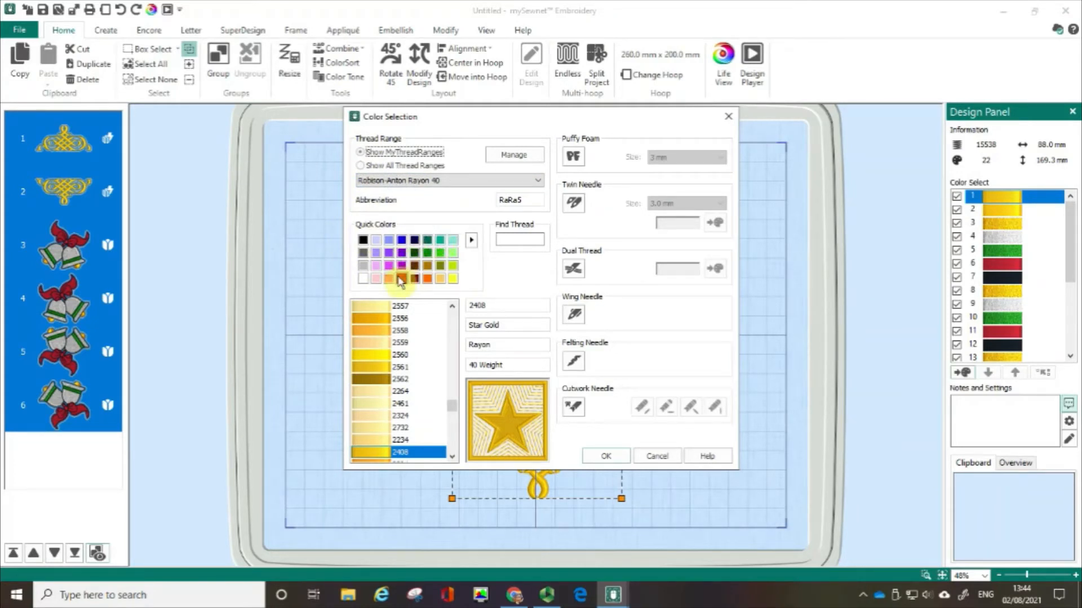
Recolour the upper scroll motif with Robison-Anton Rayon 40 thread 2623 Pro Red, starting from the red quick colour
left_click(402, 280)
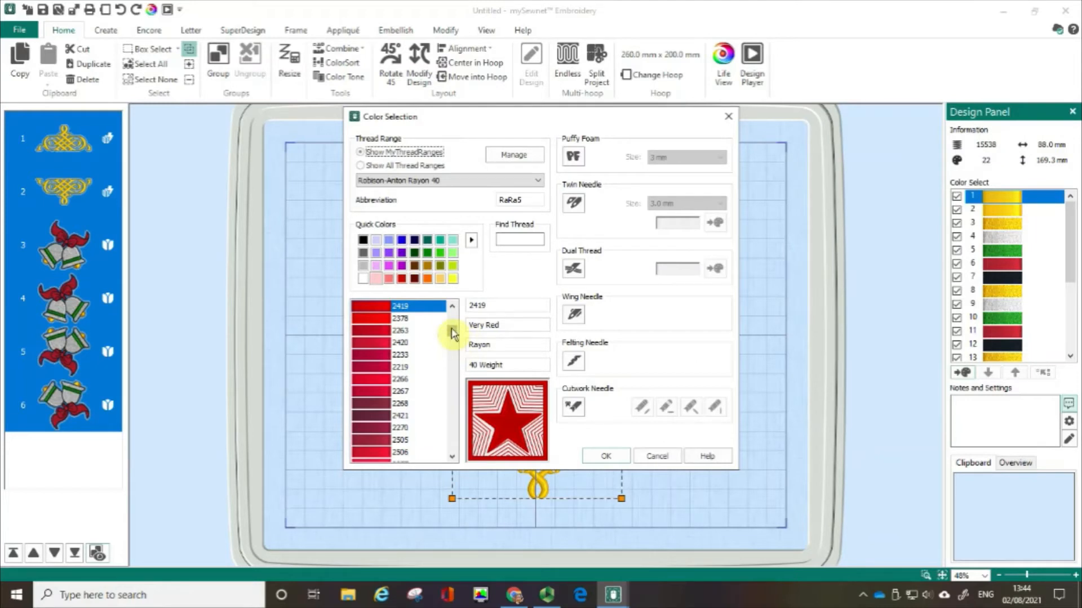
left_click_drag(452, 333, 457, 429)
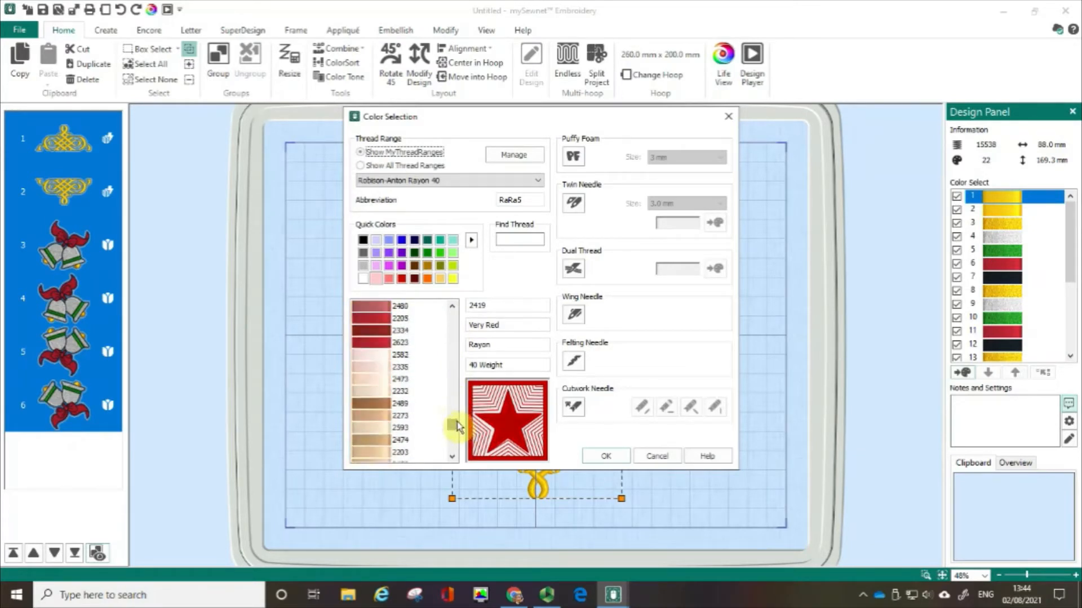
left_click(377, 343)
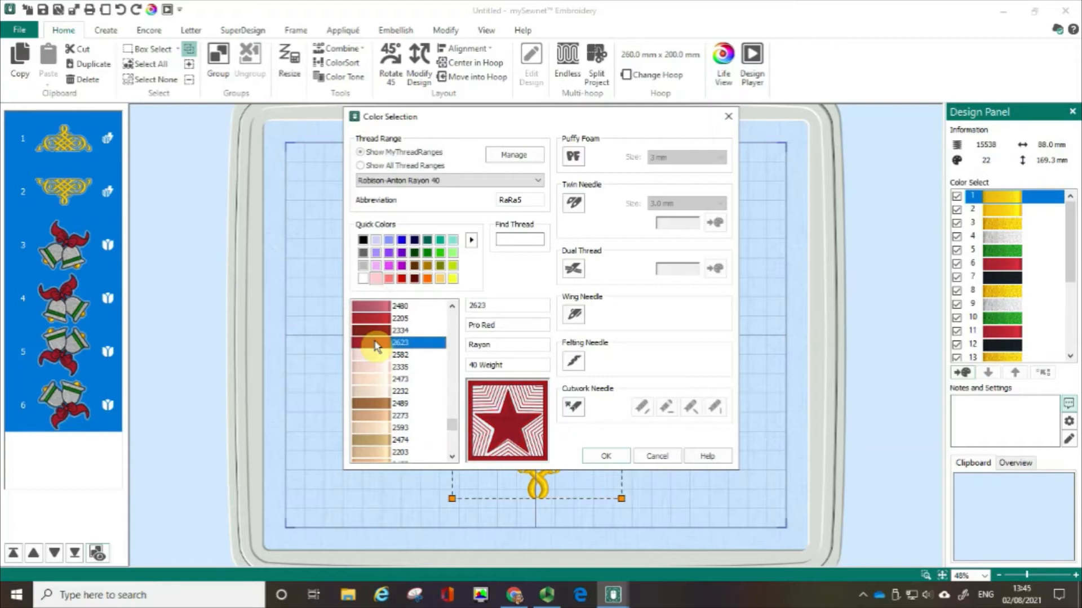
left_click(605, 460)
Recolour the lower scroll motif with the same red by finding thread number 2623 for the second thread colour
left_click(1013, 215)
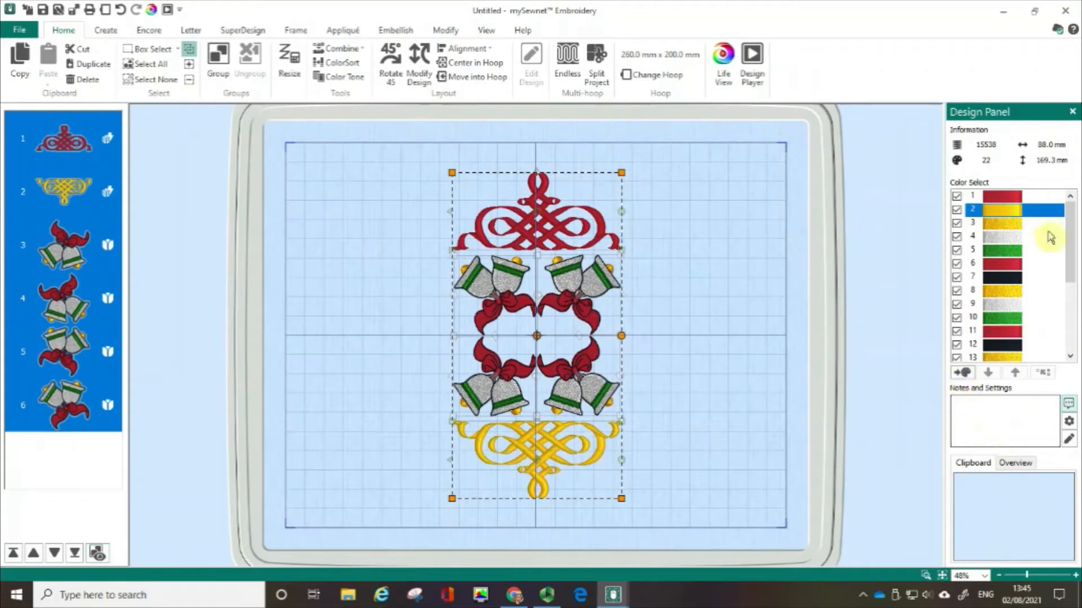
double_click(1003, 215)
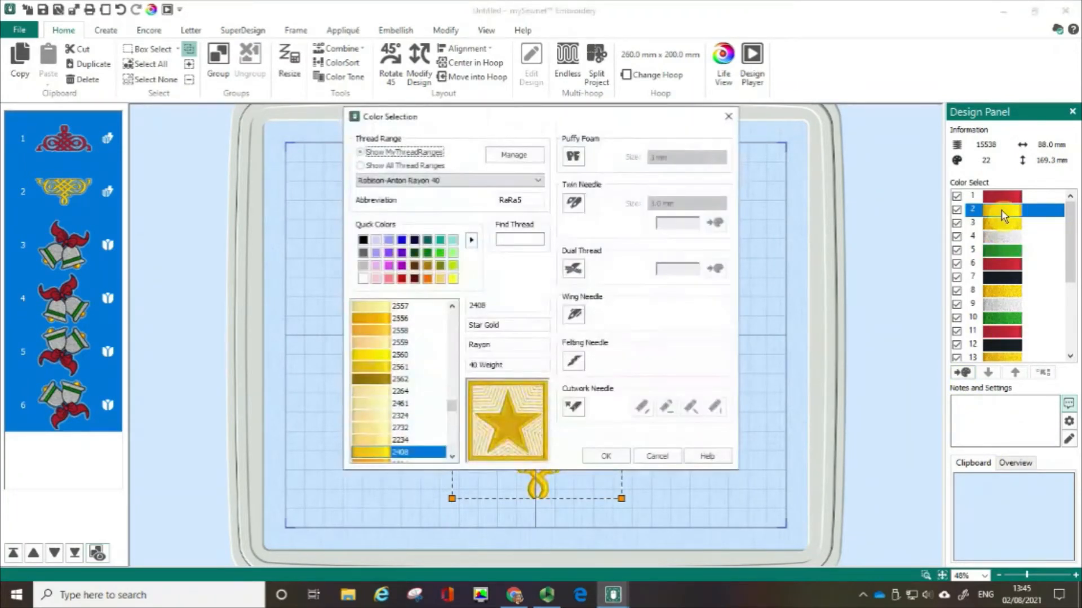
left_click(516, 245)
key("ctrl")
key("ctrl")
key("ctrl")
key("ctrl")
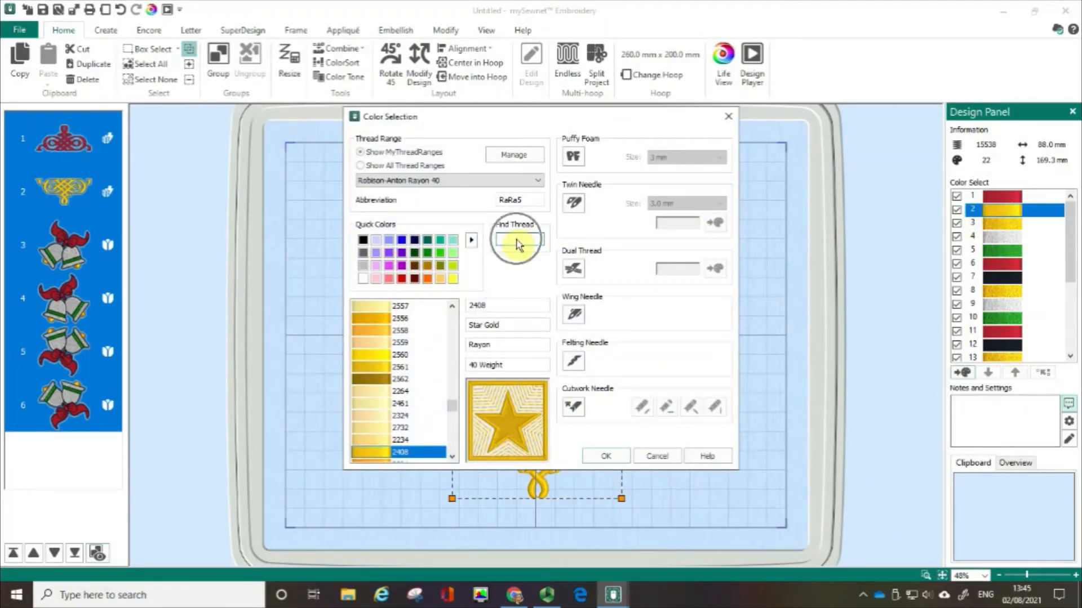
key("ctrl")
type("2623")
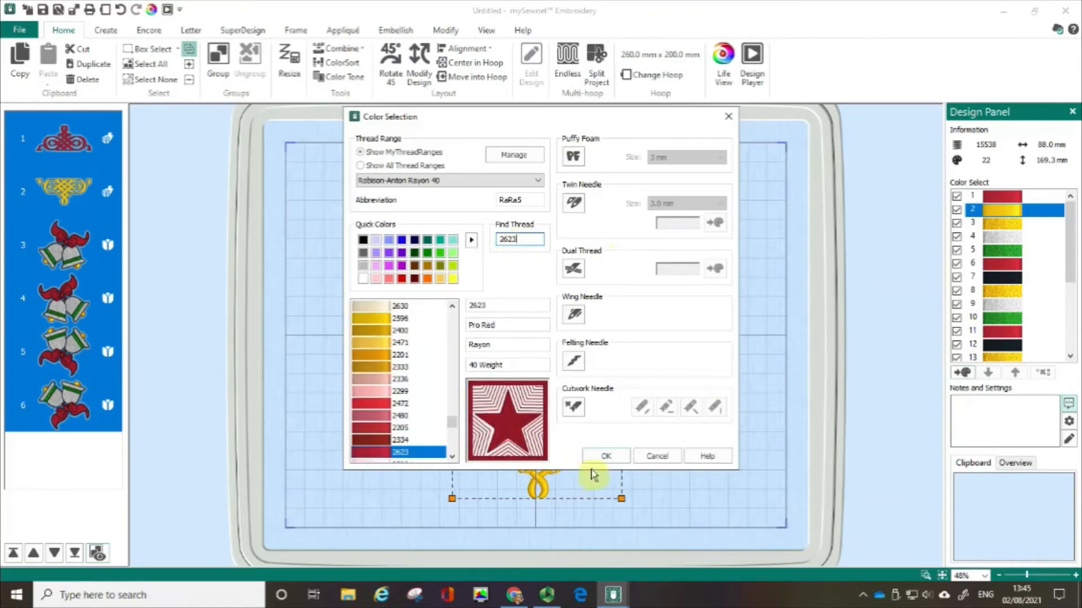
left_click(621, 456)
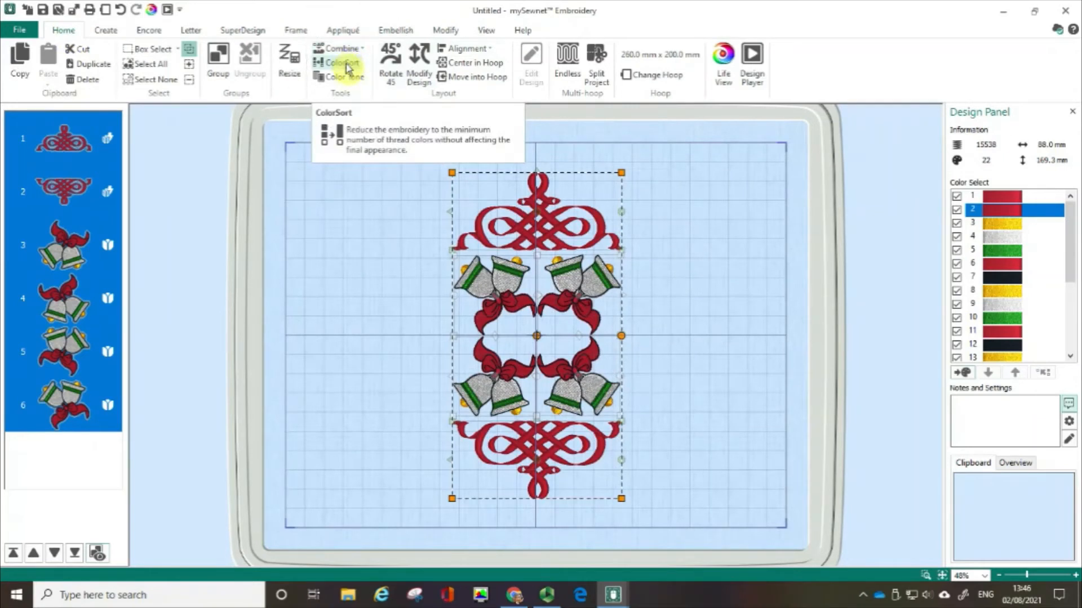
Try to run ColorSort on the six separate selected designs
left_click(74, 132)
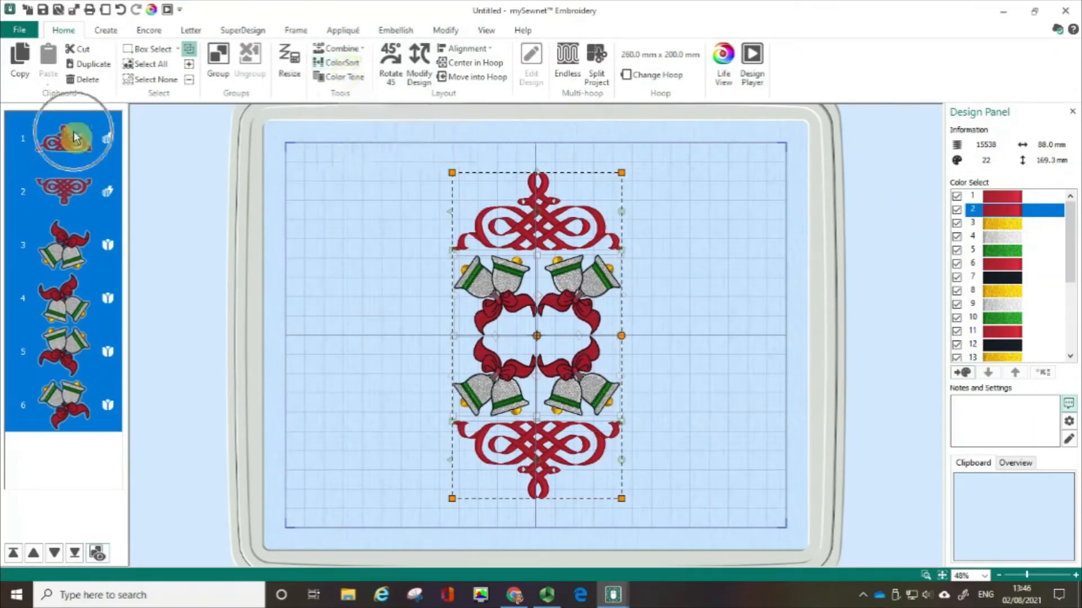
key("ctrl")
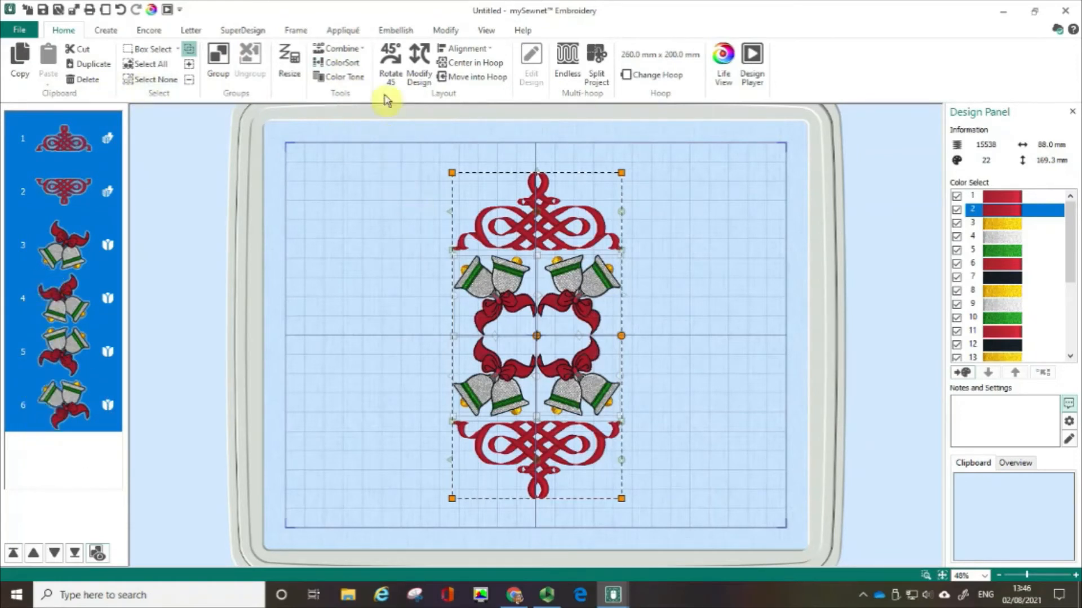
left_click(349, 65)
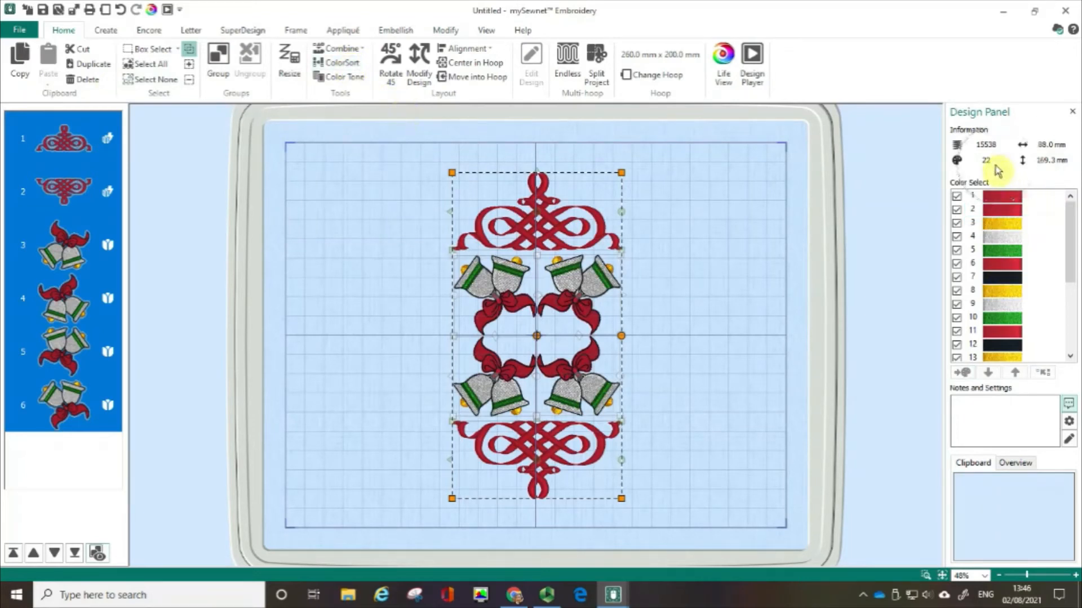
key("ctrl")
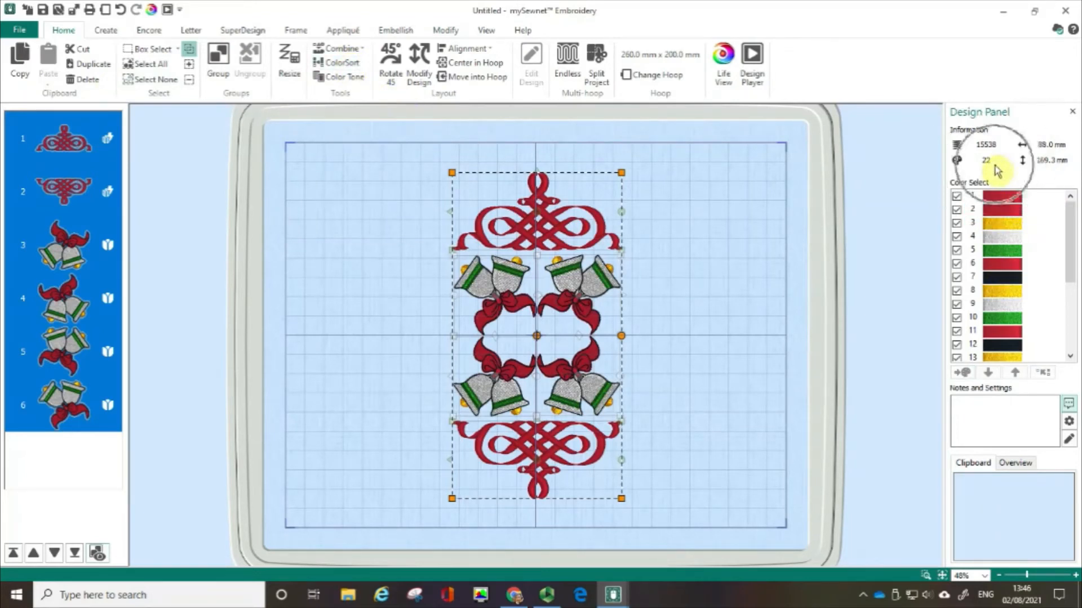
Combine all the scroll and bell designs into a single embroidery with Combine All
left_click(352, 52)
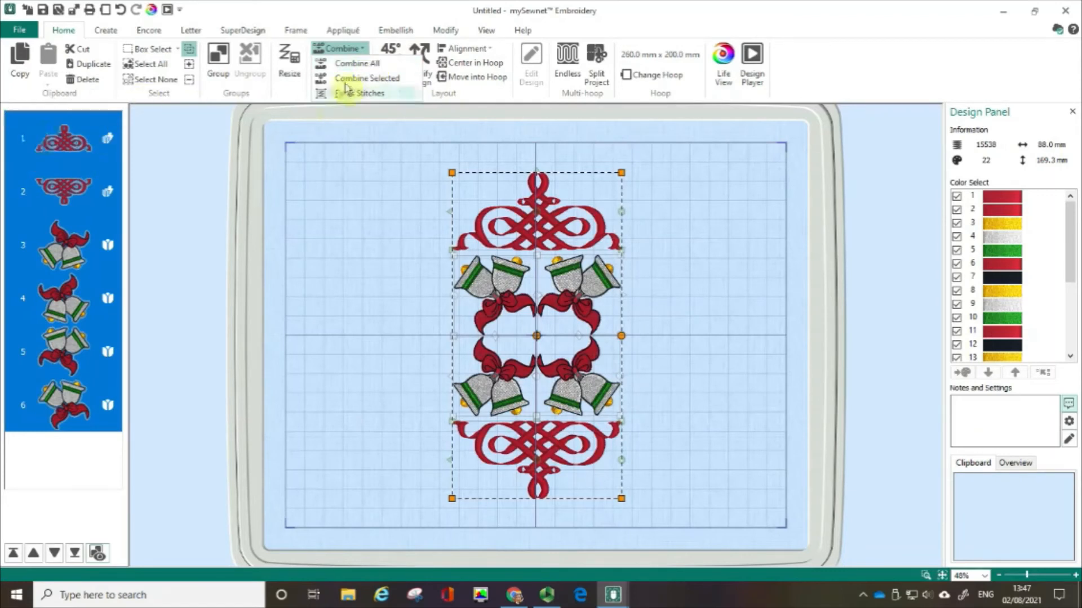
left_click(353, 66)
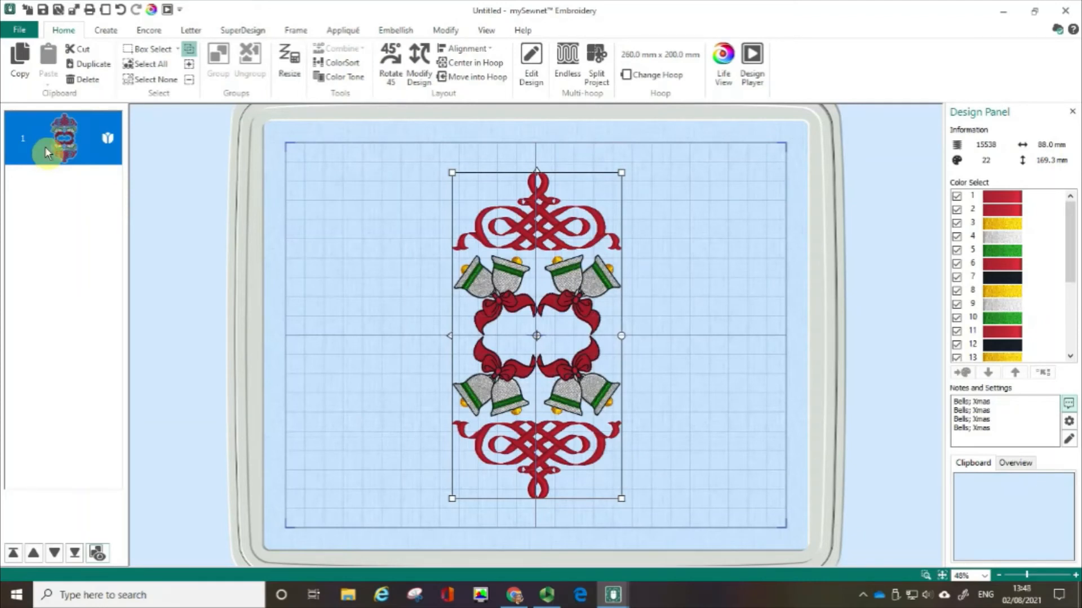
key("ctrl")
left_click(52, 144)
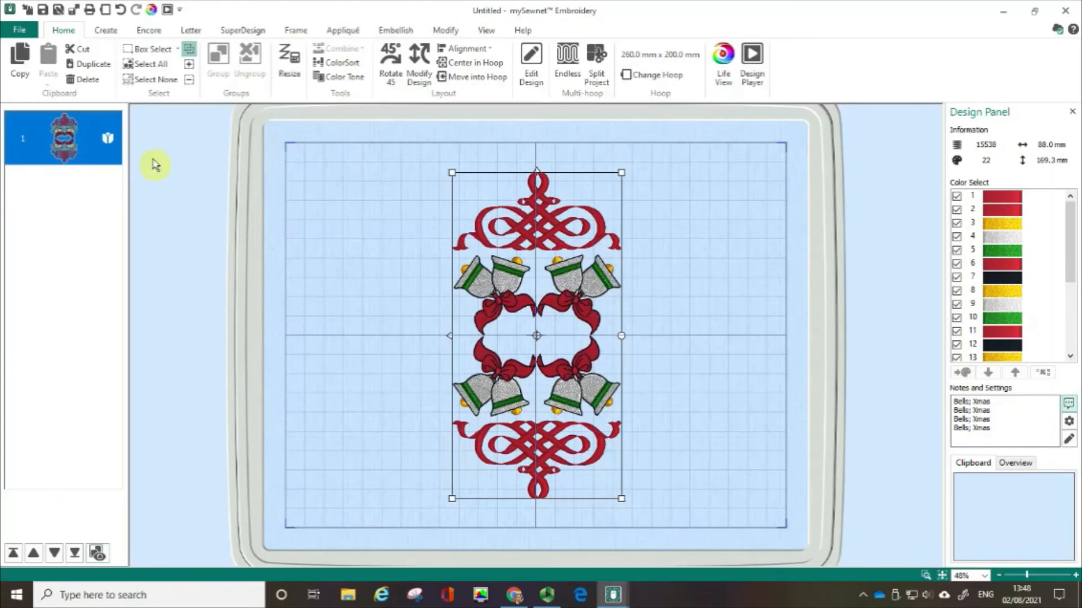
Run ColorSort on the combined embroidery and check where its green thread is used on the bells
left_click(346, 67)
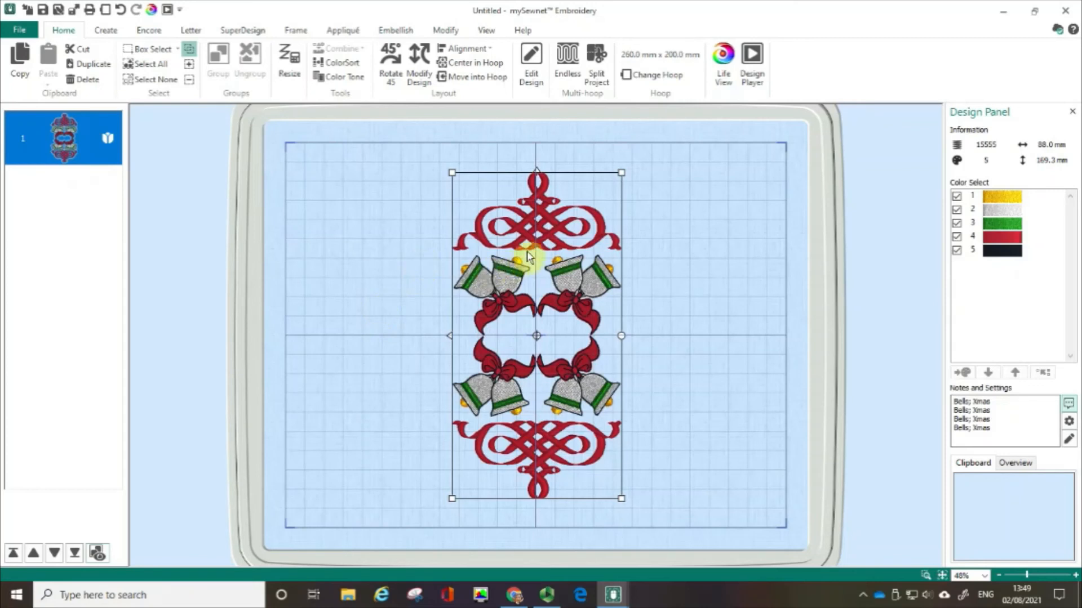
left_click(1008, 228)
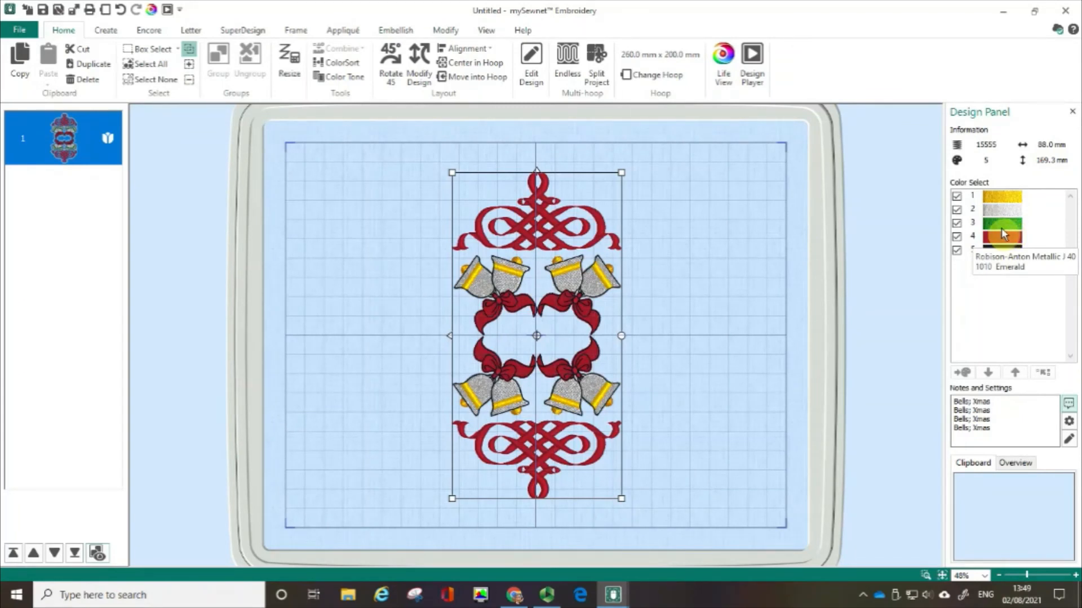
left_click(503, 228)
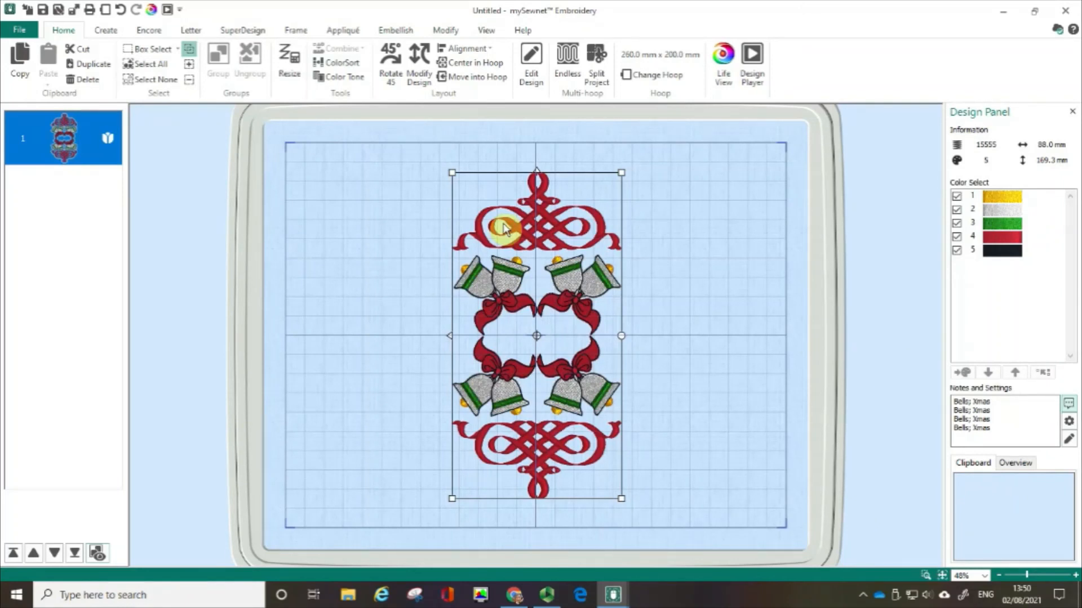
left_click(334, 65)
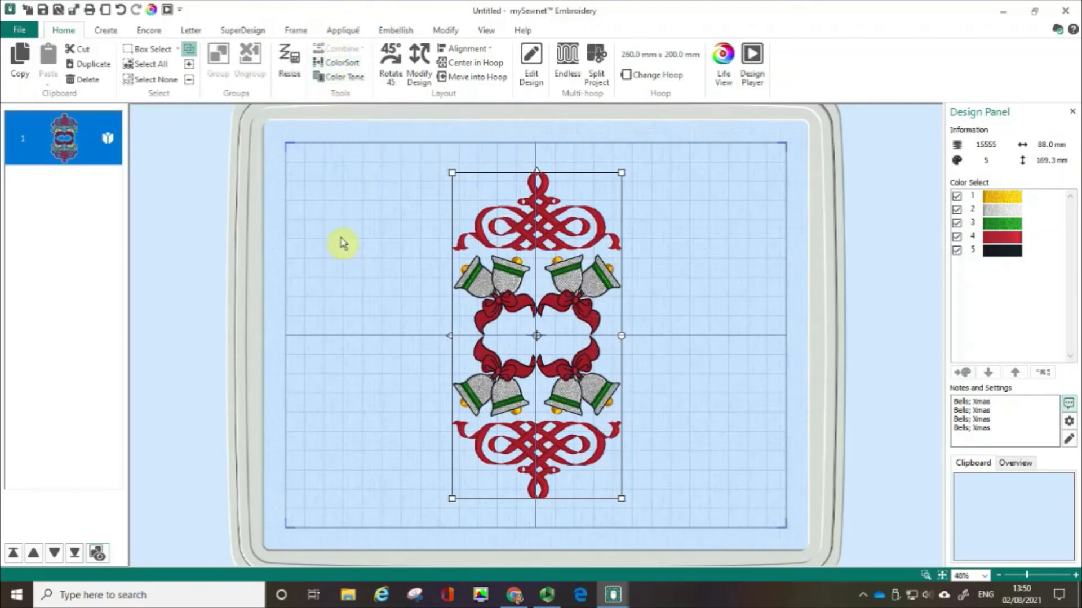